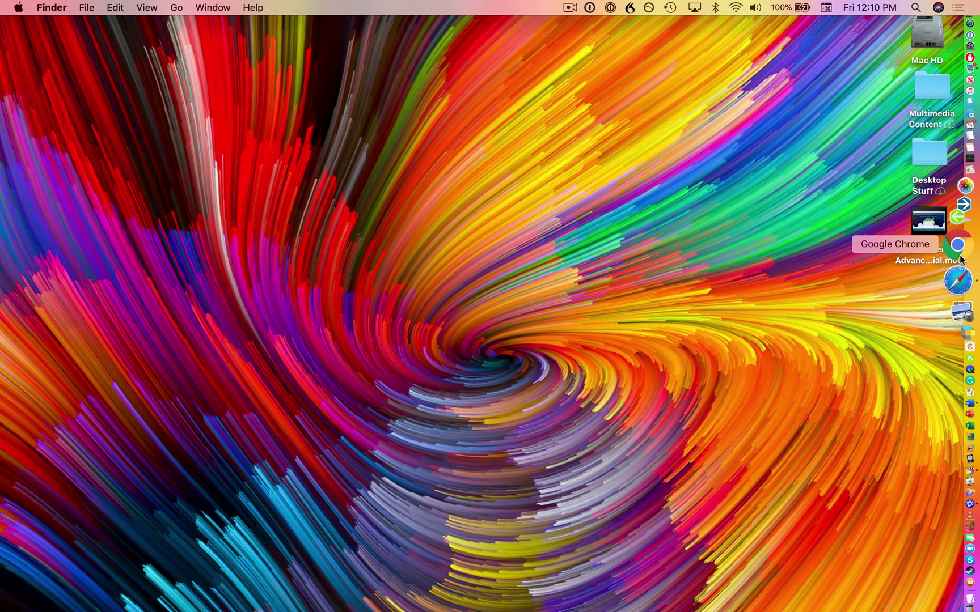
Bring Google Chrome to the front from the Dock and open a new blank window
left_click(959, 256)
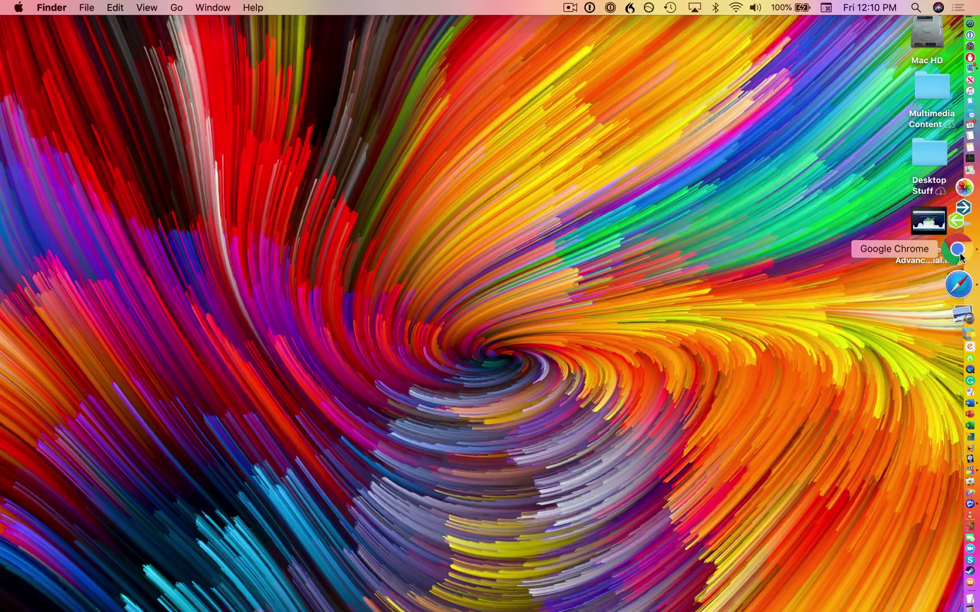
key("super+n")
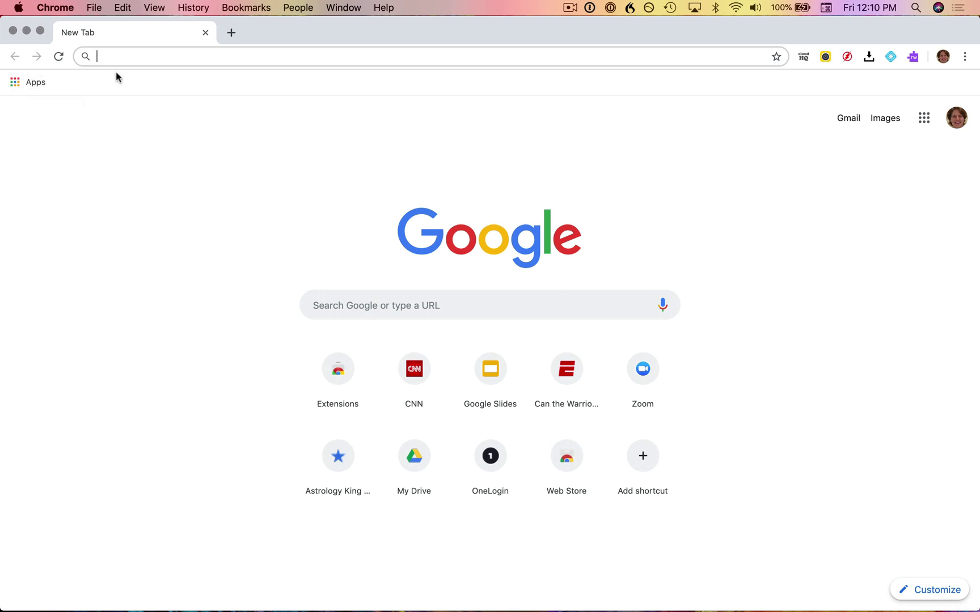
In a second tab, search the web for 'google chrome store' and open the Web Store result
key("super+t")
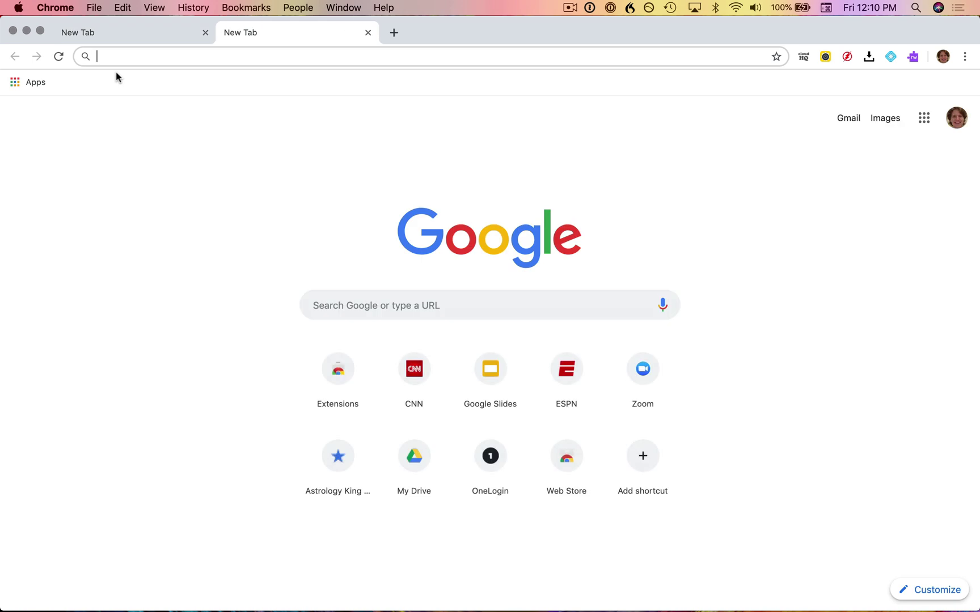
type("google chr")
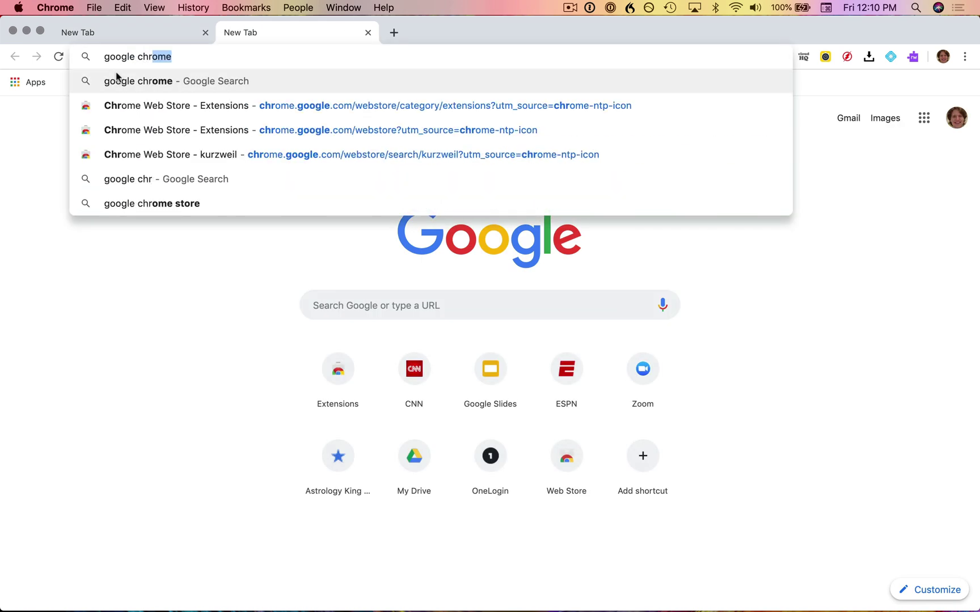
type("ome s")
key("Return")
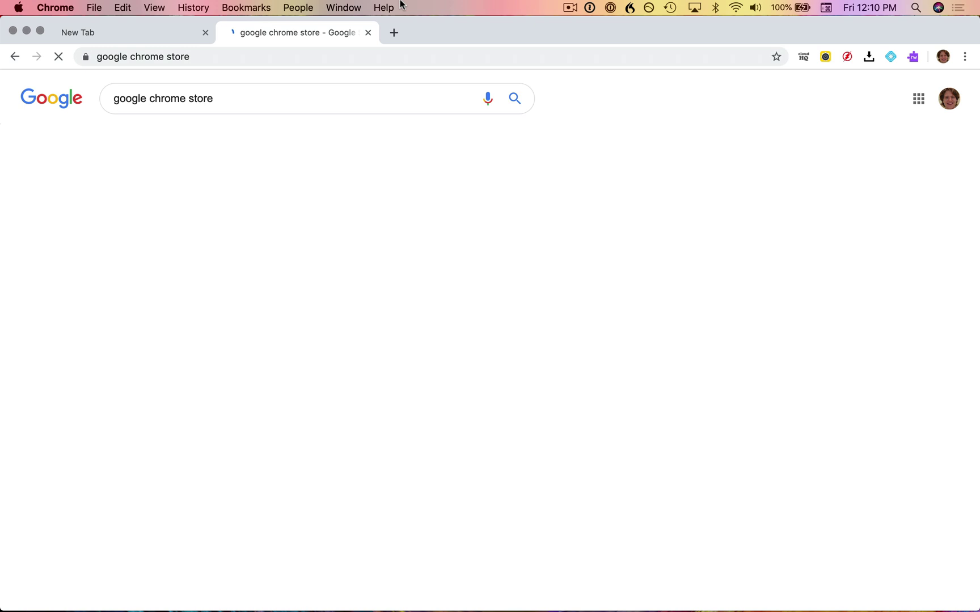
left_click(250, 195)
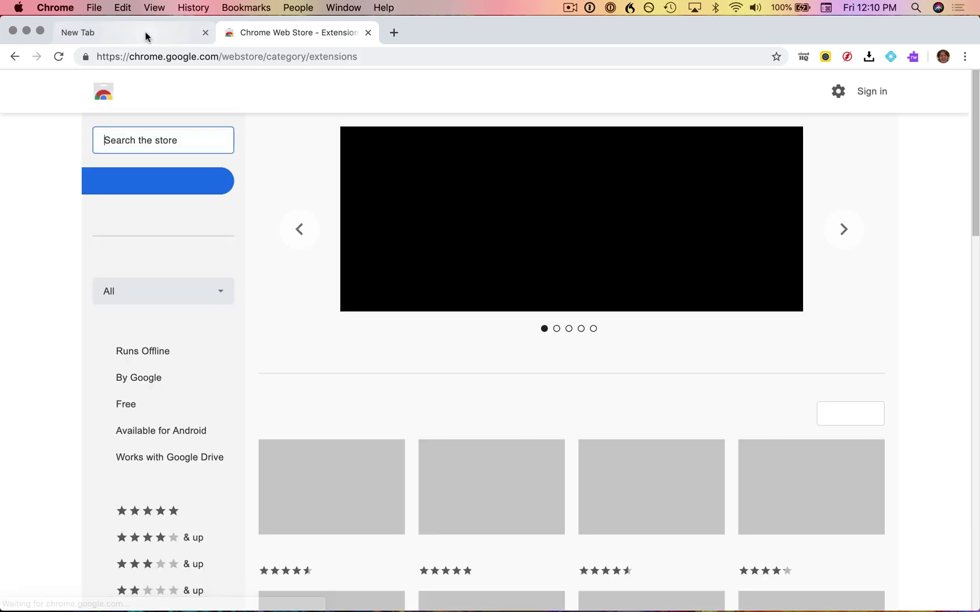
Launch the Web Store from the Chrome Apps page and close the duplicate Web Store tab
left_click(146, 31)
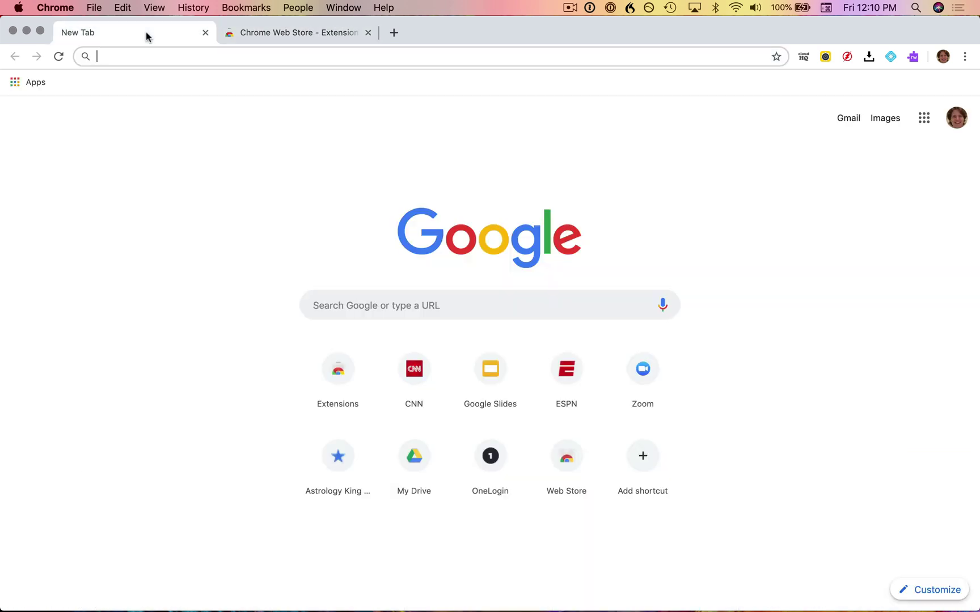
left_click(30, 81)
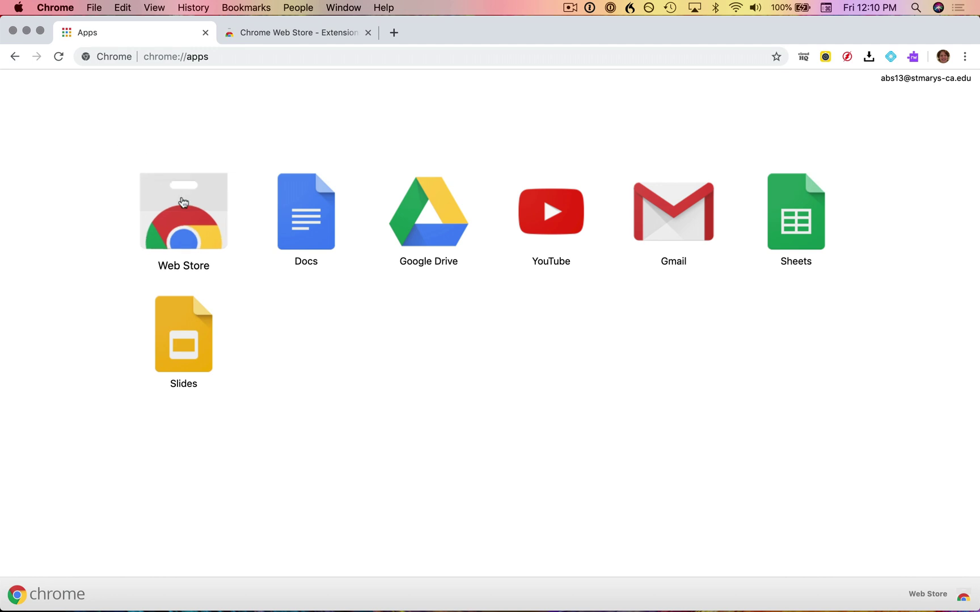
left_click(193, 233)
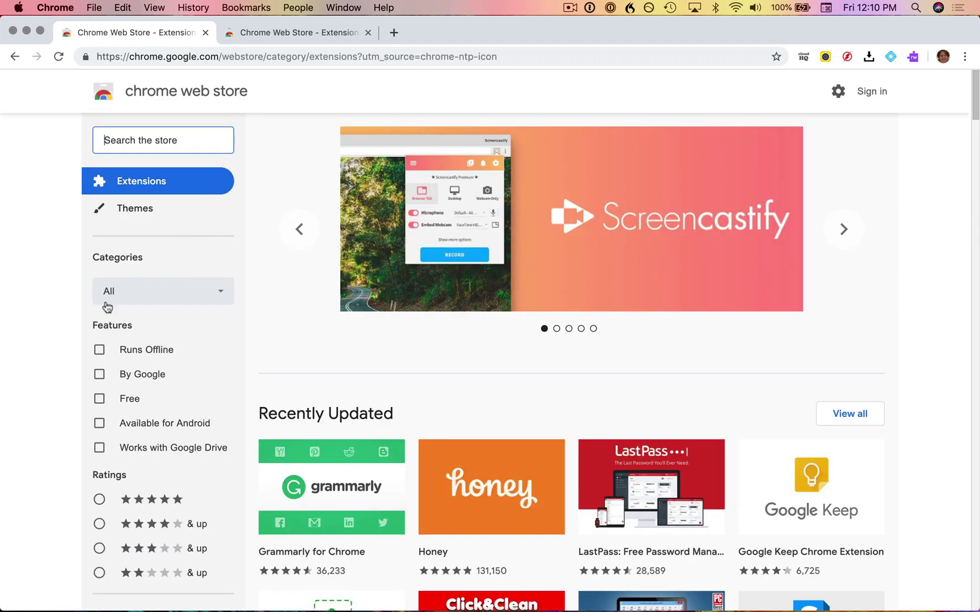
left_click(256, 37)
left_click(171, 30)
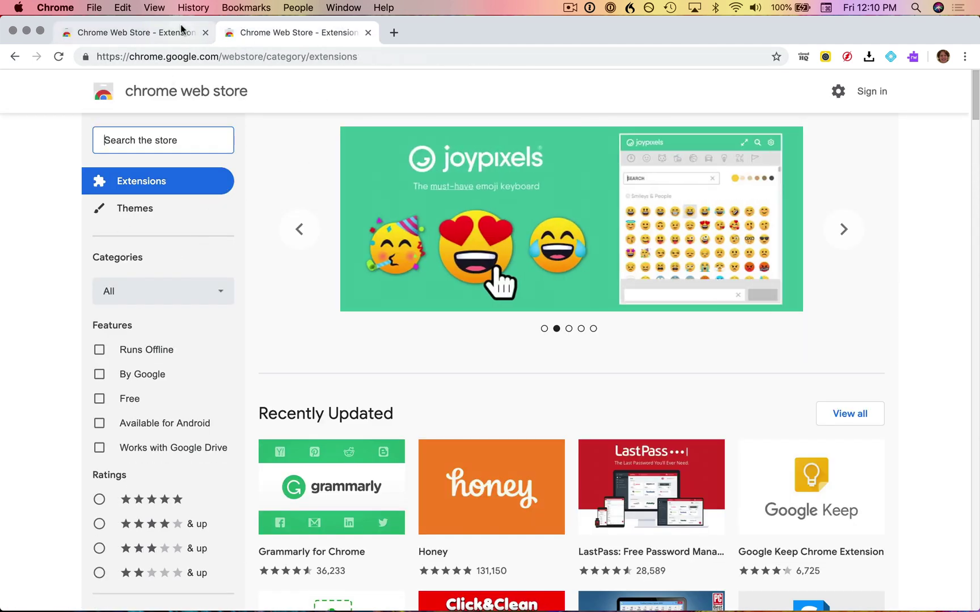
key("super+w")
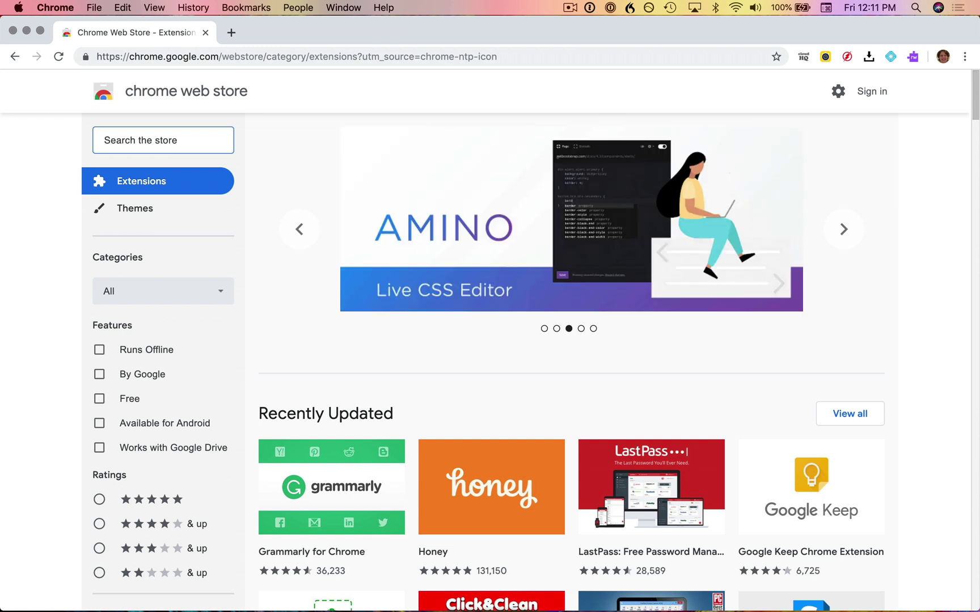
type("kurzweil")
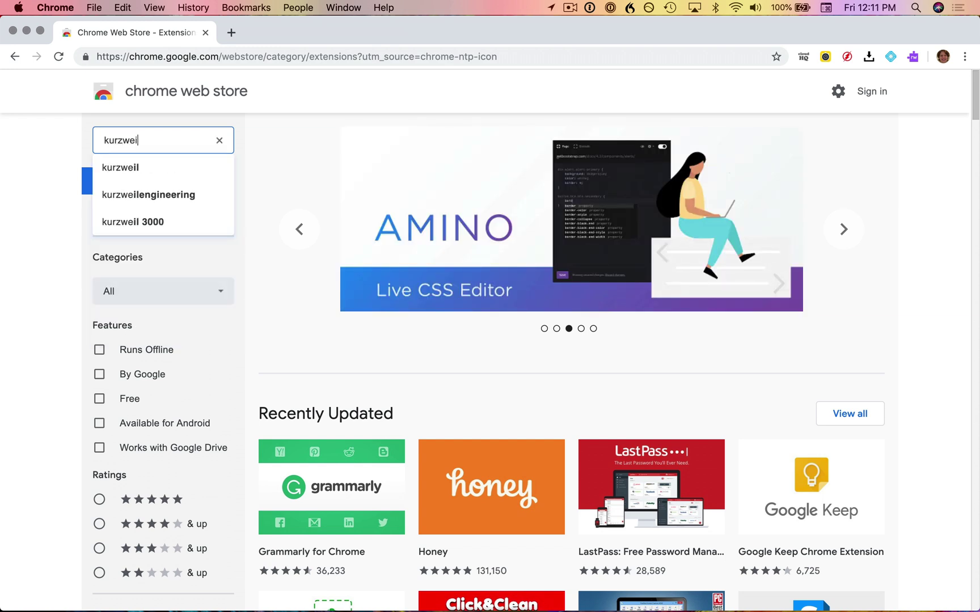
Search the store for 'kurzweil', add Read The Web to Chrome, and dismiss the notice
key("Return")
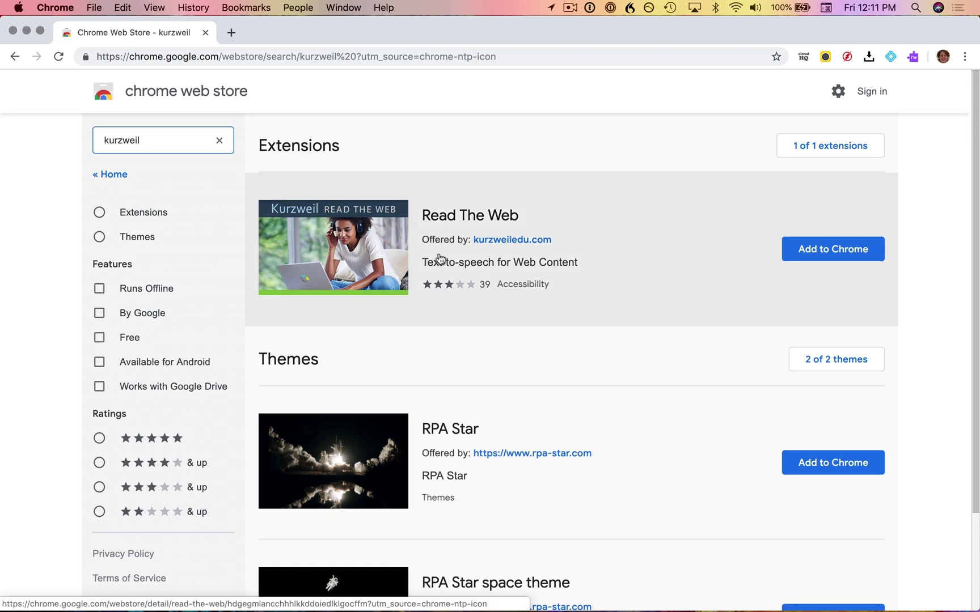
left_click(839, 259)
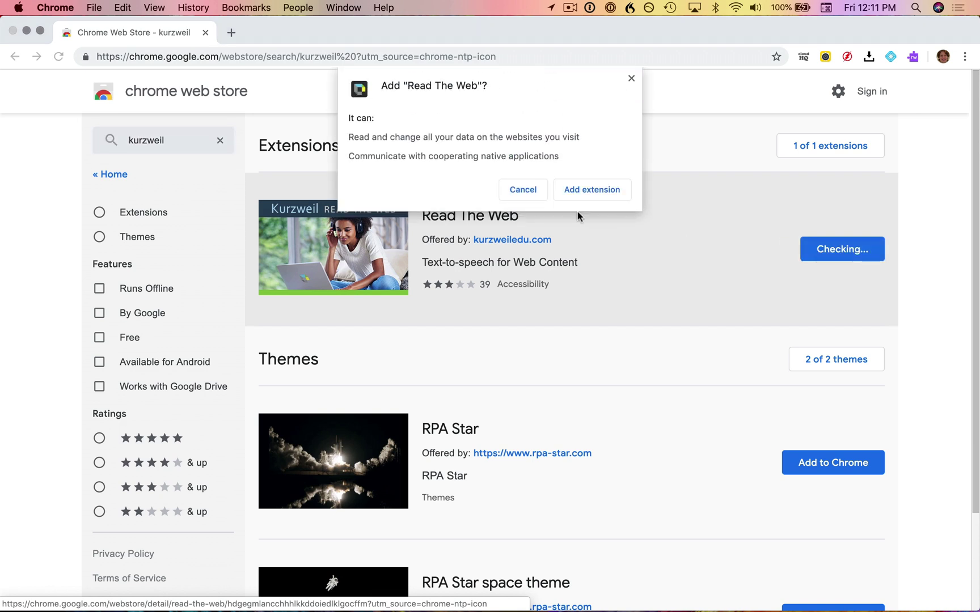
left_click(601, 191)
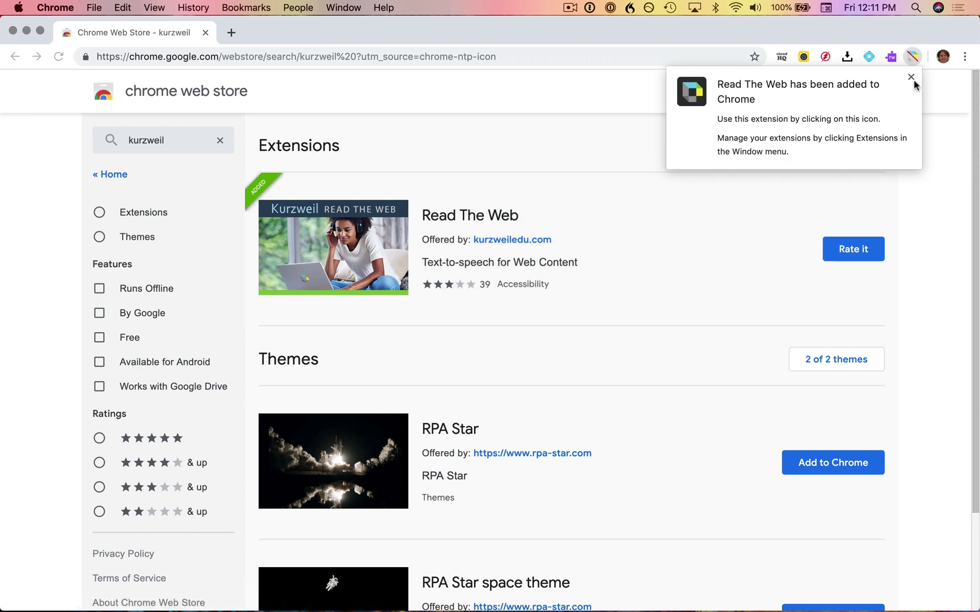
left_click(911, 77)
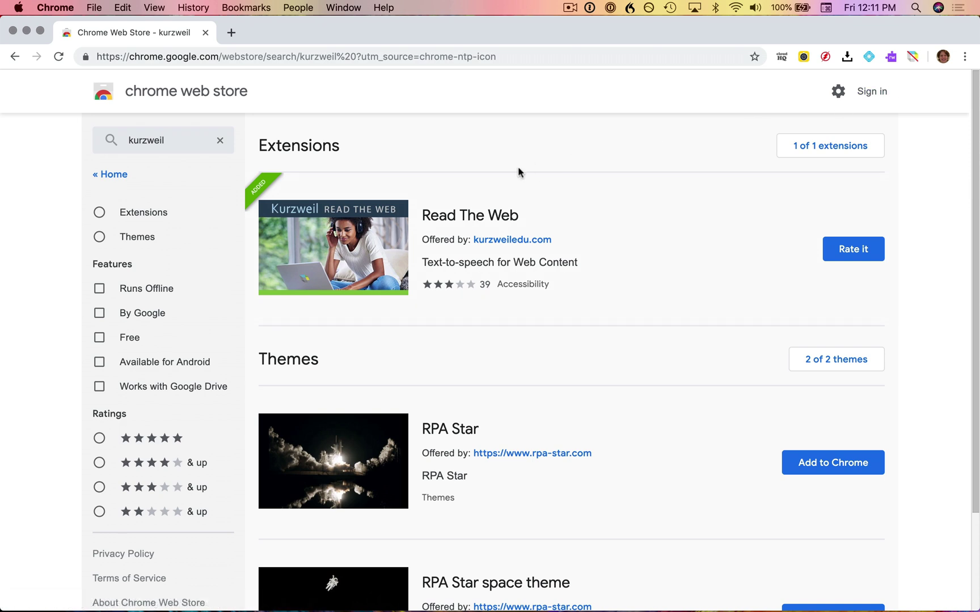
Load the ESPN website in a new tab
key("cmd+t")
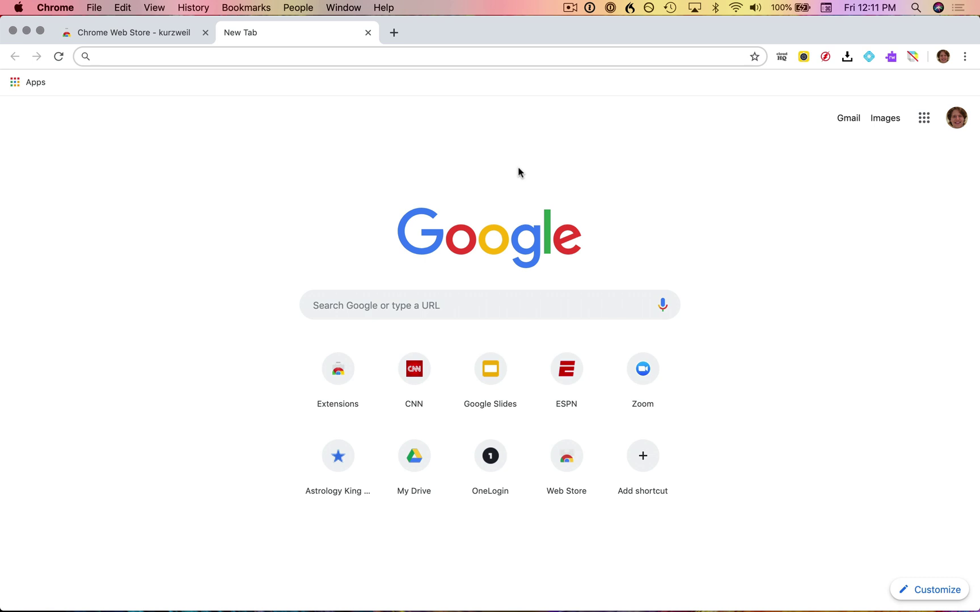
type("espn")
key("Return")
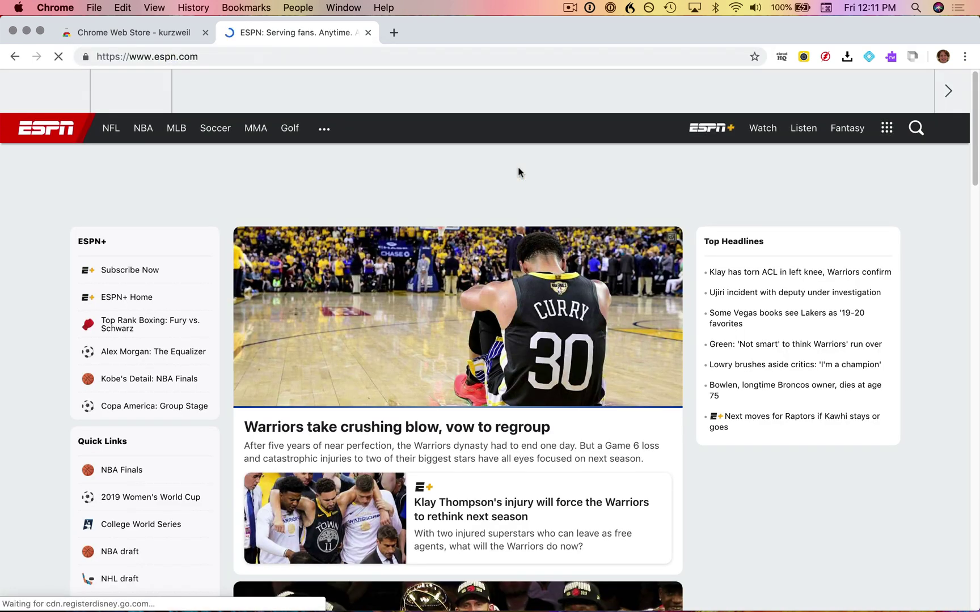
scroll(774, 216, "down", 2)
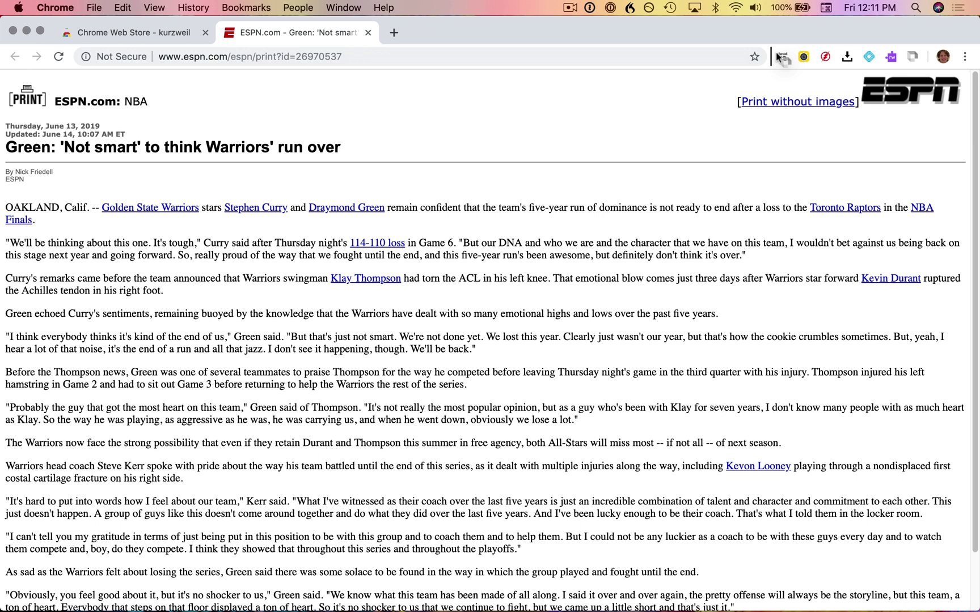
Move the Kurzweil icon to the first extension slot and sign in with username and password
left_click_drag(779, 47, 781, 66)
left_click(779, 58)
left_click(755, 90)
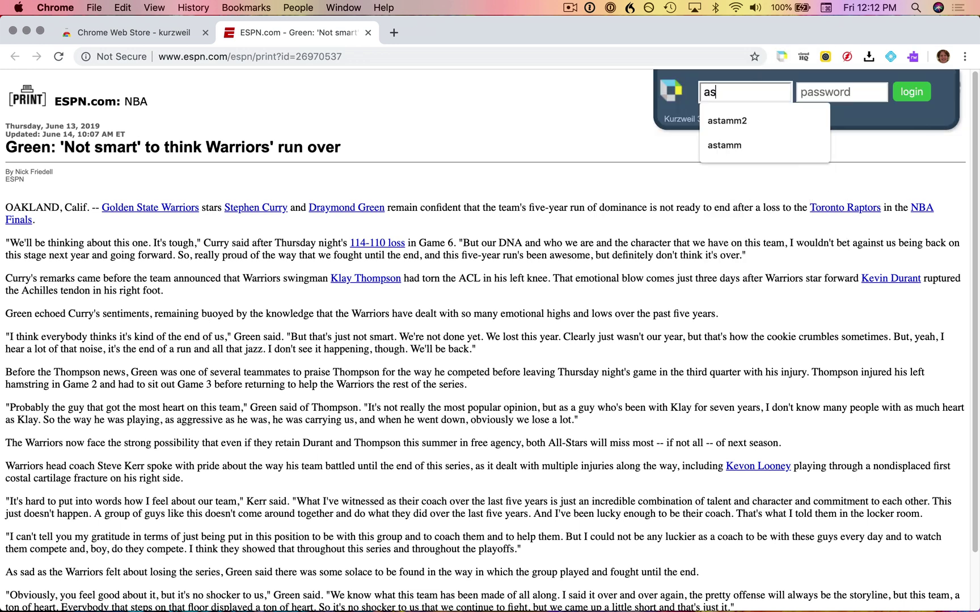
key("Tab")
type("p")
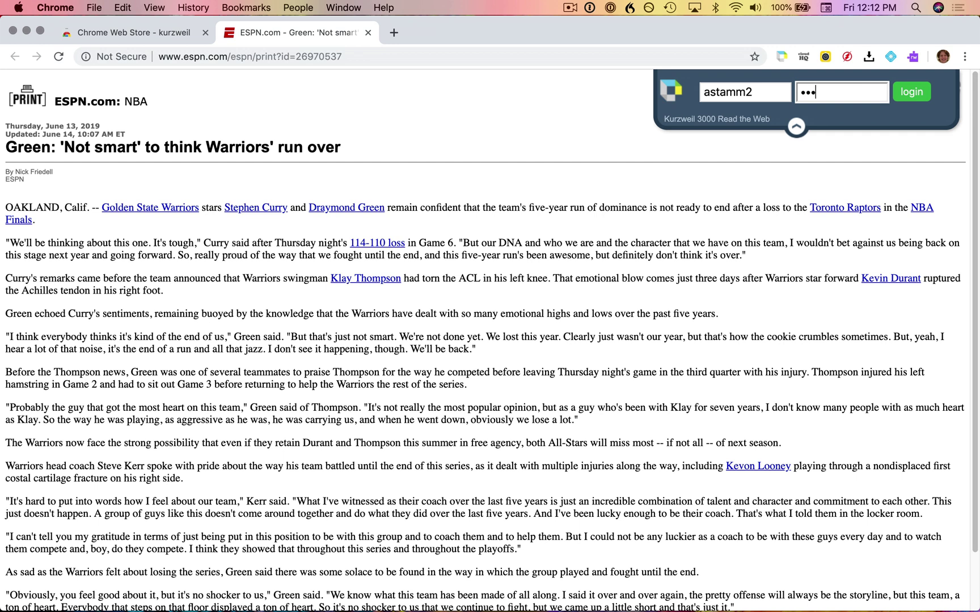
key("Return")
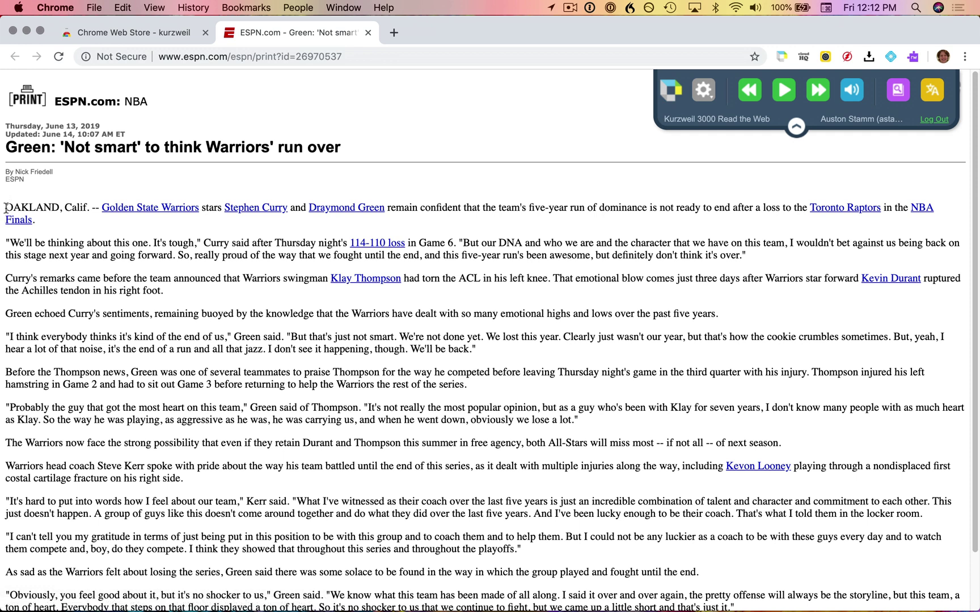
Start reading at the 'We'll be thinking' paragraph with the Peter - UK English voice at faster speed
left_click(6, 243)
left_click(710, 99)
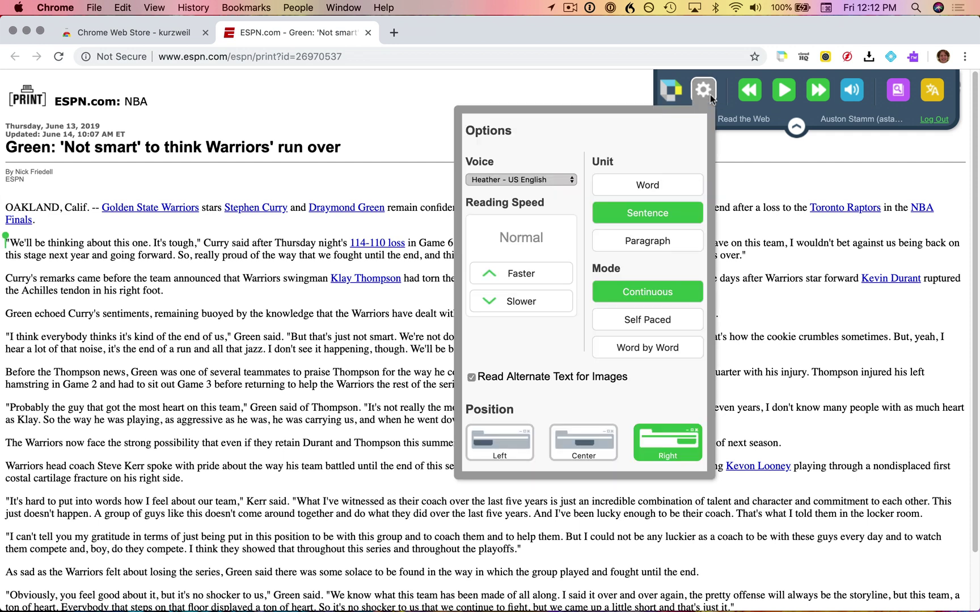
left_click(557, 180)
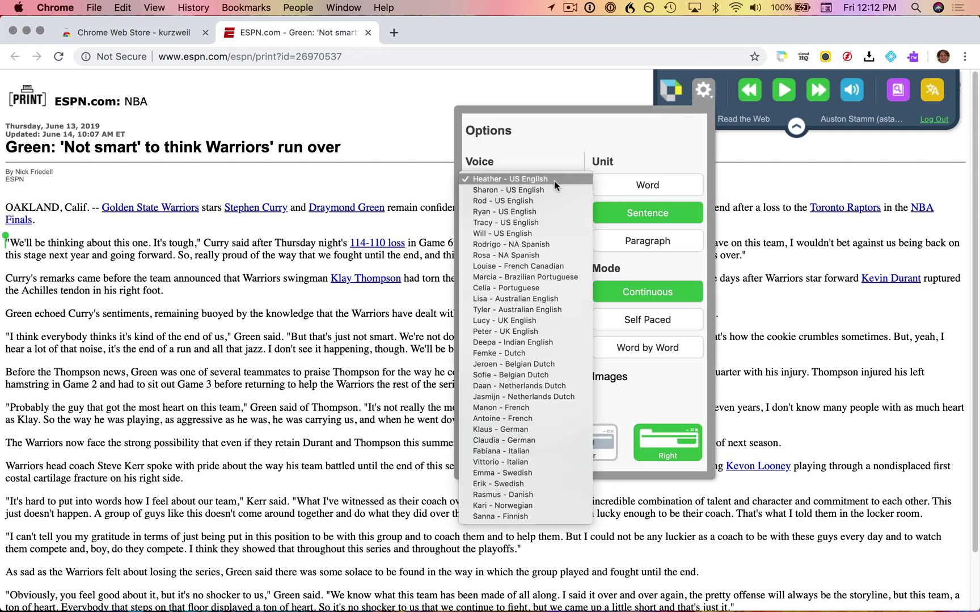
left_click(526, 332)
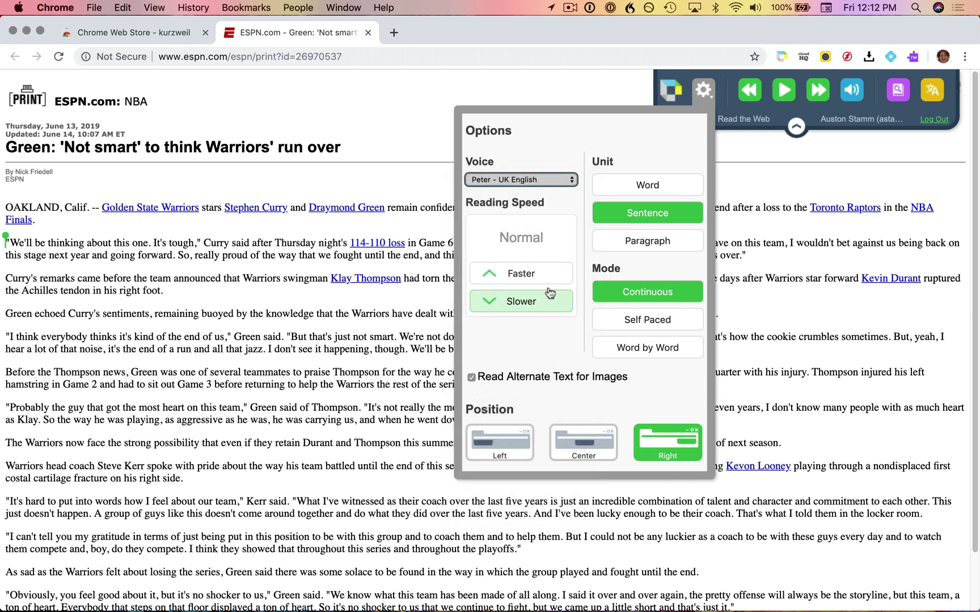
left_click(535, 272)
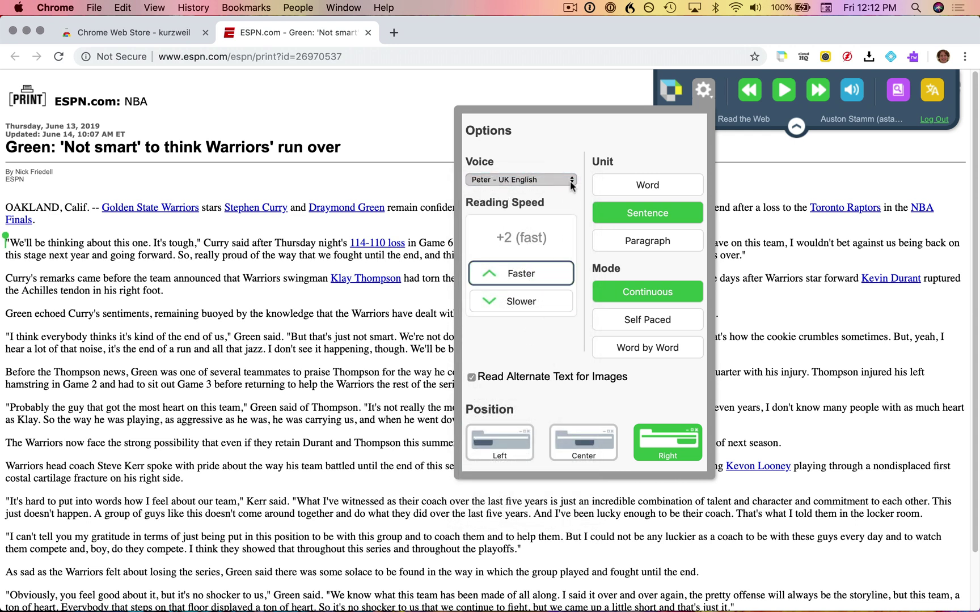
Play the 'We'll be thinking' paragraph aloud and pause partway through
left_click(782, 90)
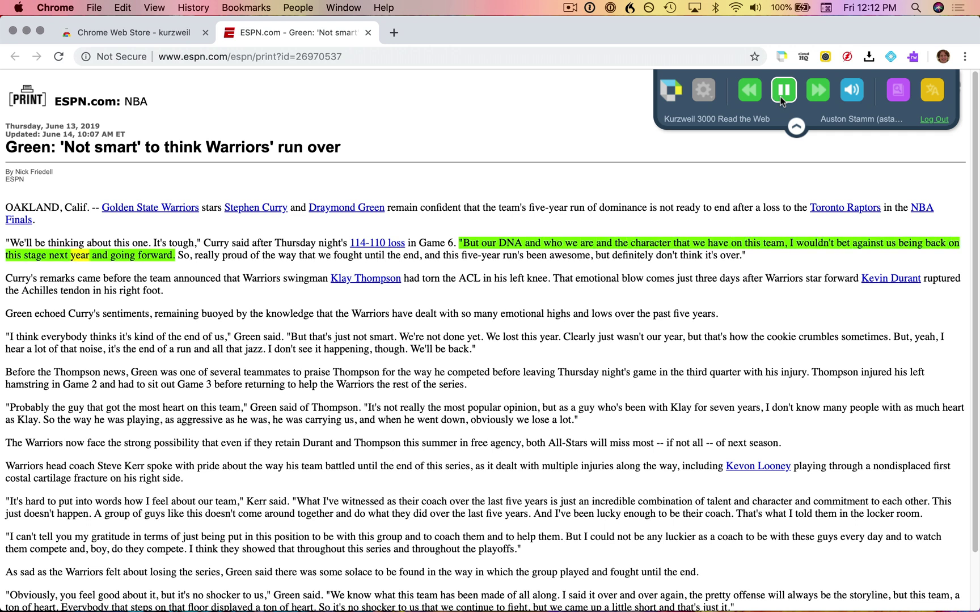
left_click(782, 101)
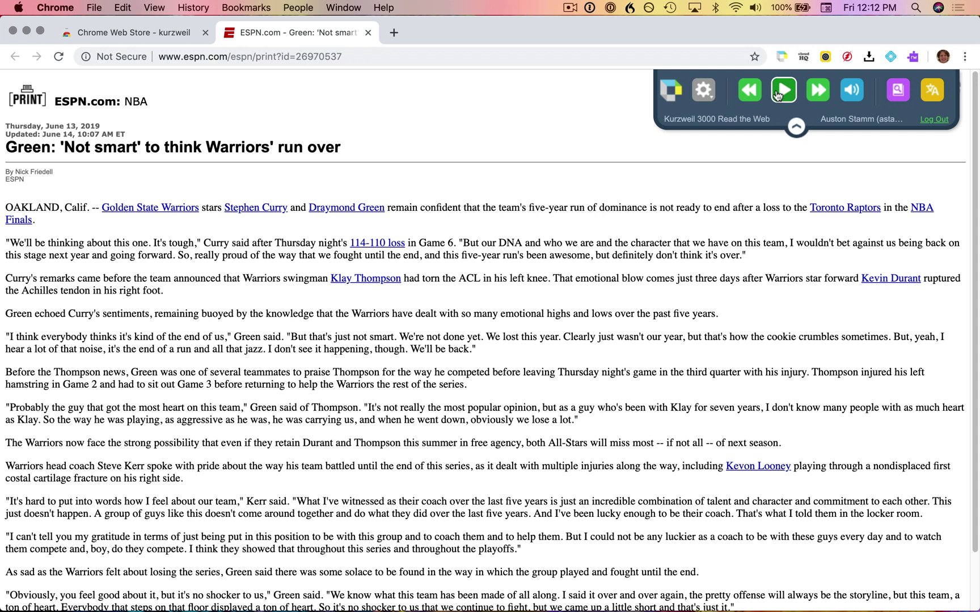
left_click(708, 100)
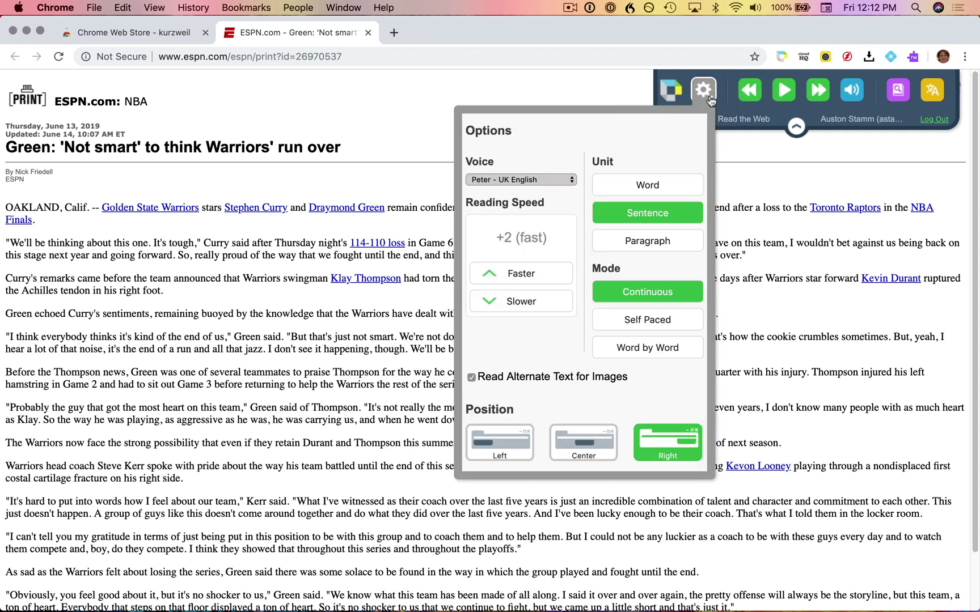
left_click(707, 99)
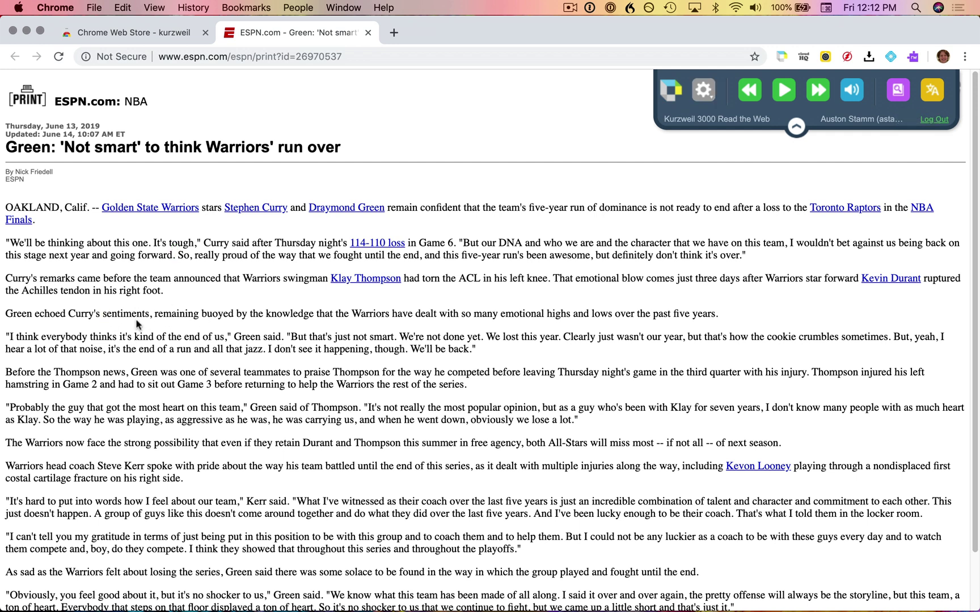
Look up 'sentiment', play and pause its definition, then show the translation of 'feelings'
left_click(892, 99)
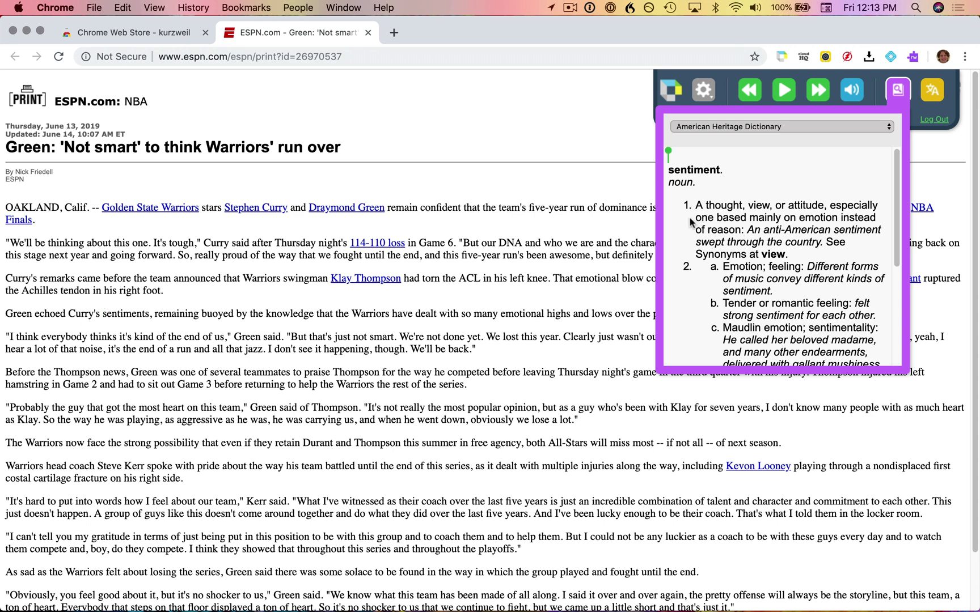
scroll(700, 208, "down", 1)
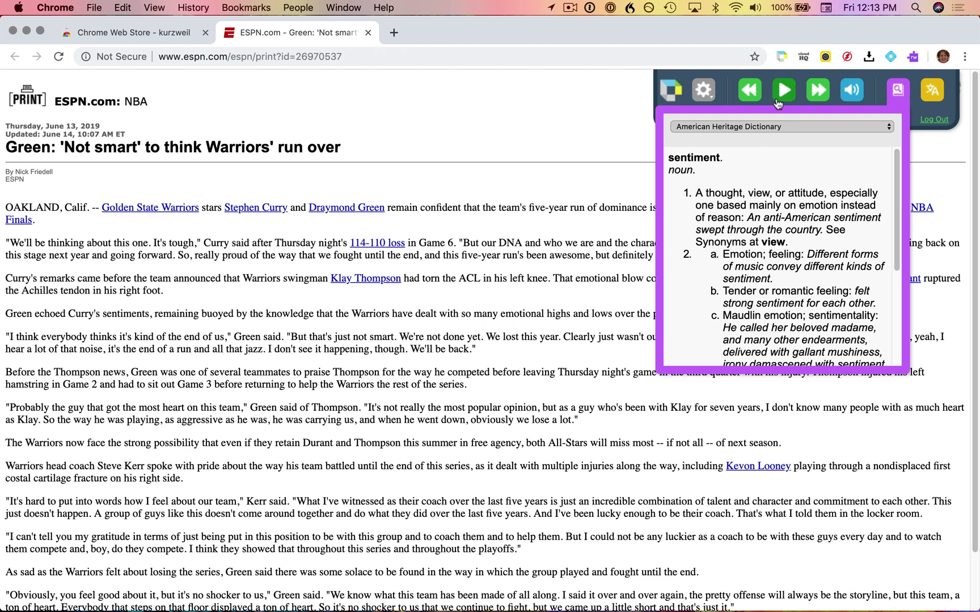
left_click(778, 102)
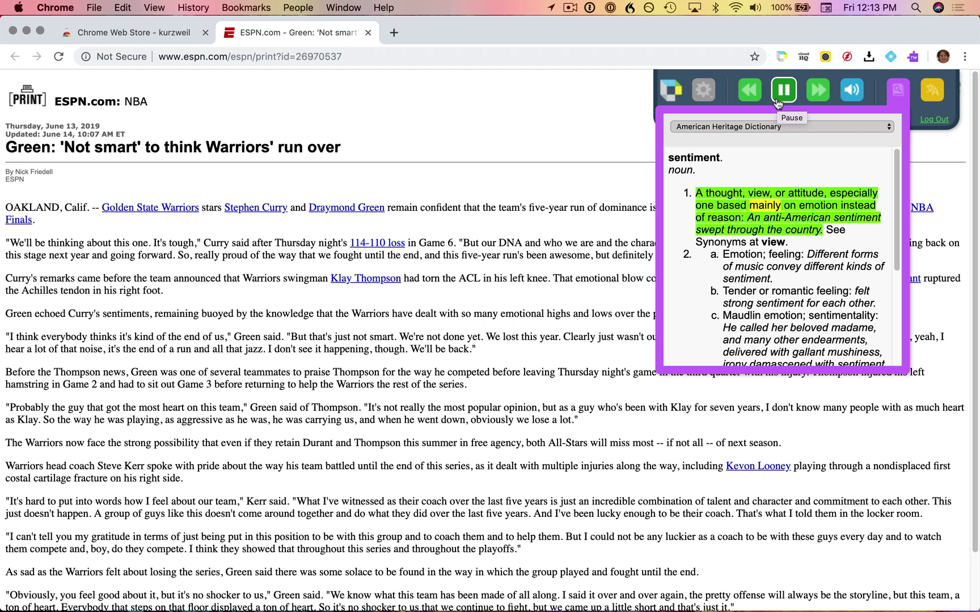
left_click(779, 101)
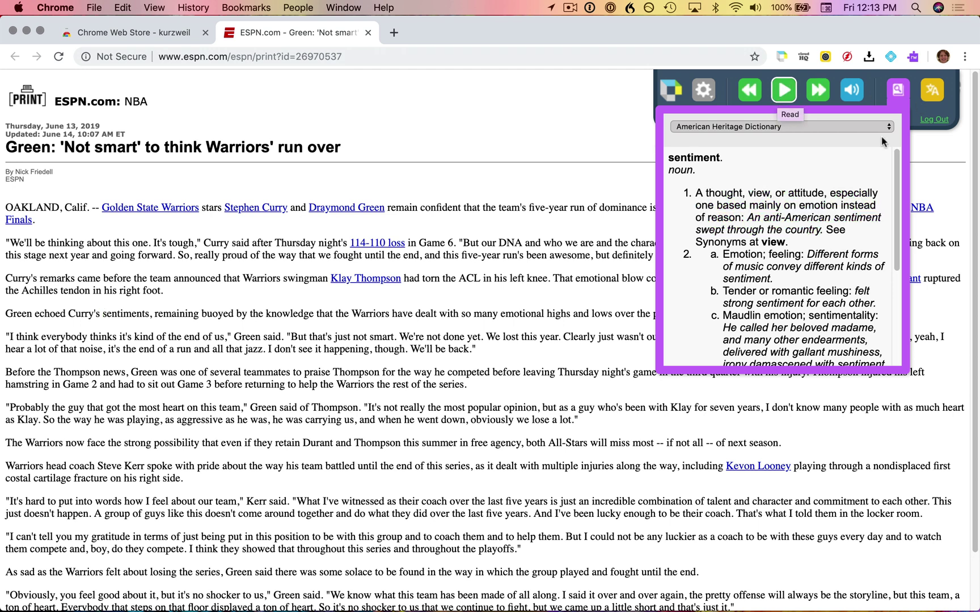
left_click(934, 92)
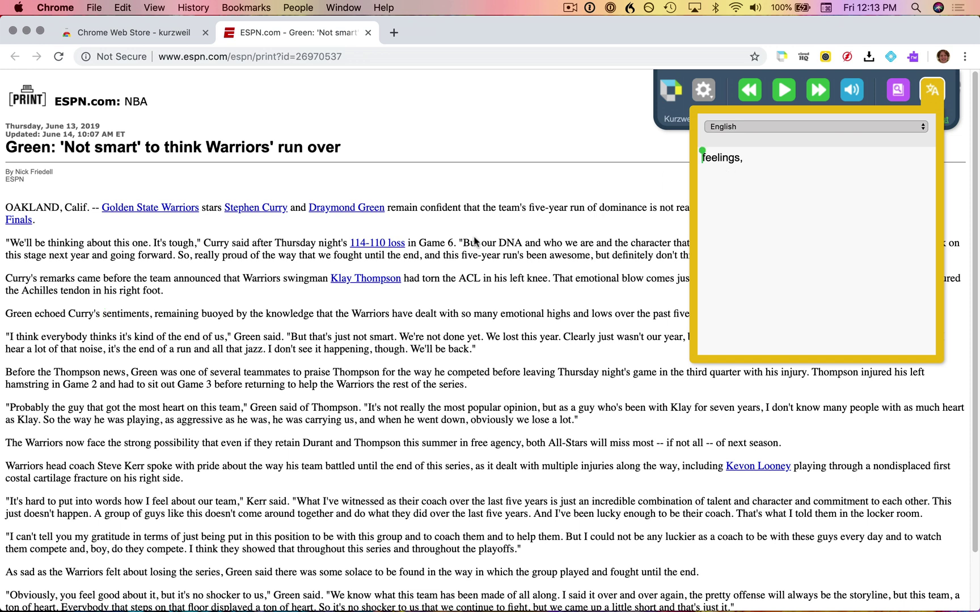
Translate 'feelings' into Spanish, giving 'sentimientos'
left_click(740, 129)
left_click(741, 128)
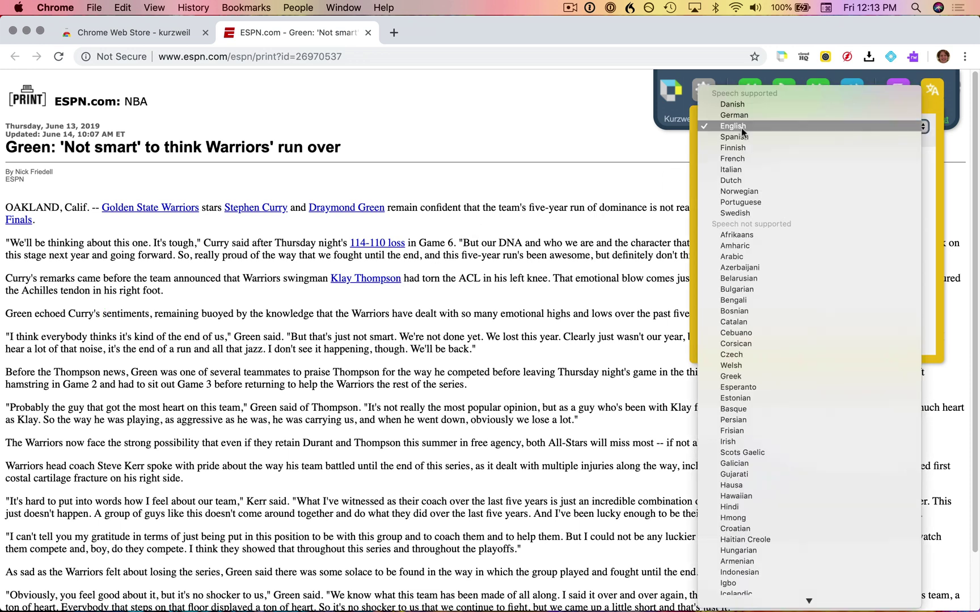
left_click(739, 136)
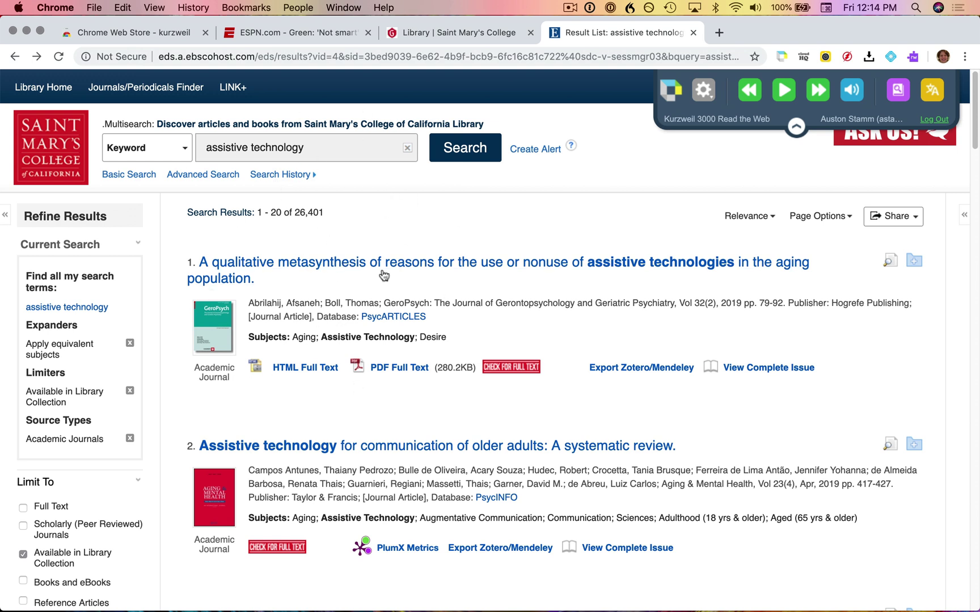
scroll(383, 284, "down", 2)
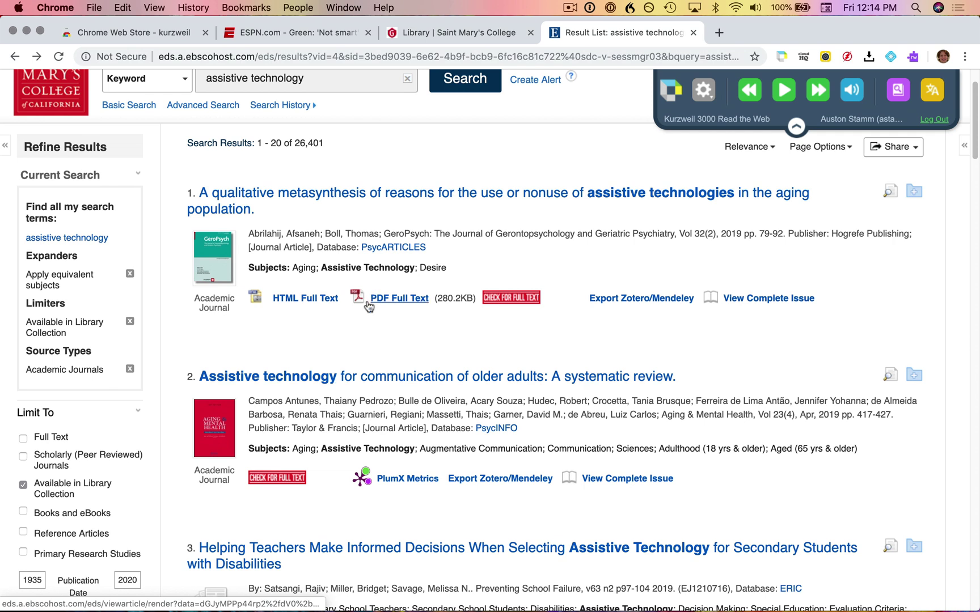
Open the aging-population assistive technologies record, then play and stop its title read-aloud
left_click(377, 197)
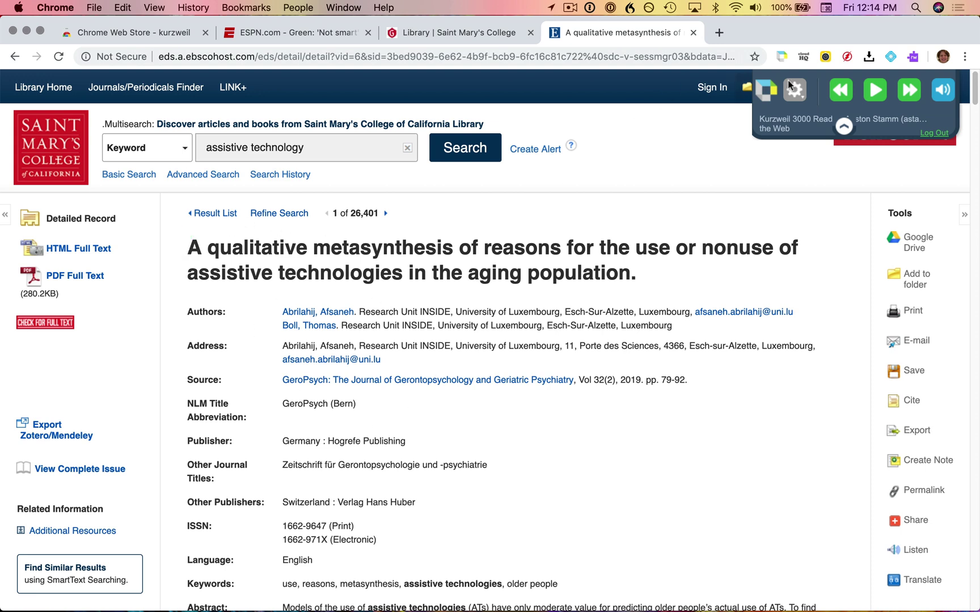
left_click(874, 90)
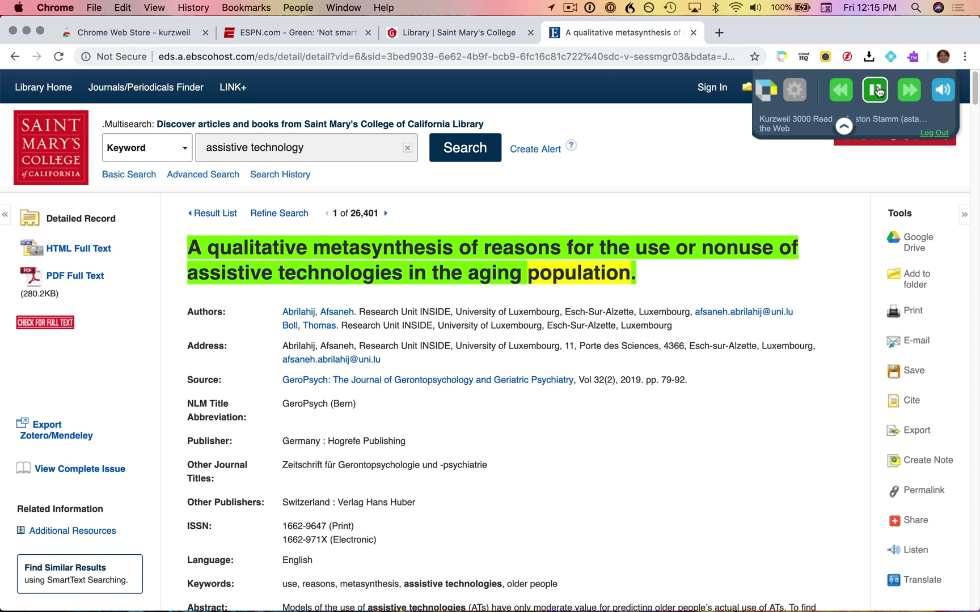
left_click(878, 91)
scroll(744, 324, "down", 1)
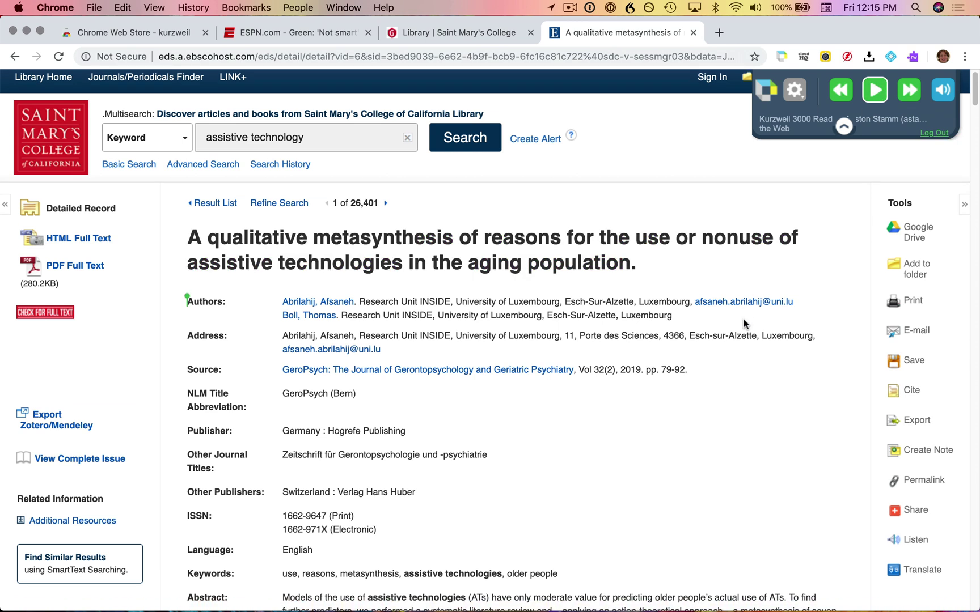
scroll(743, 324, "down", 2)
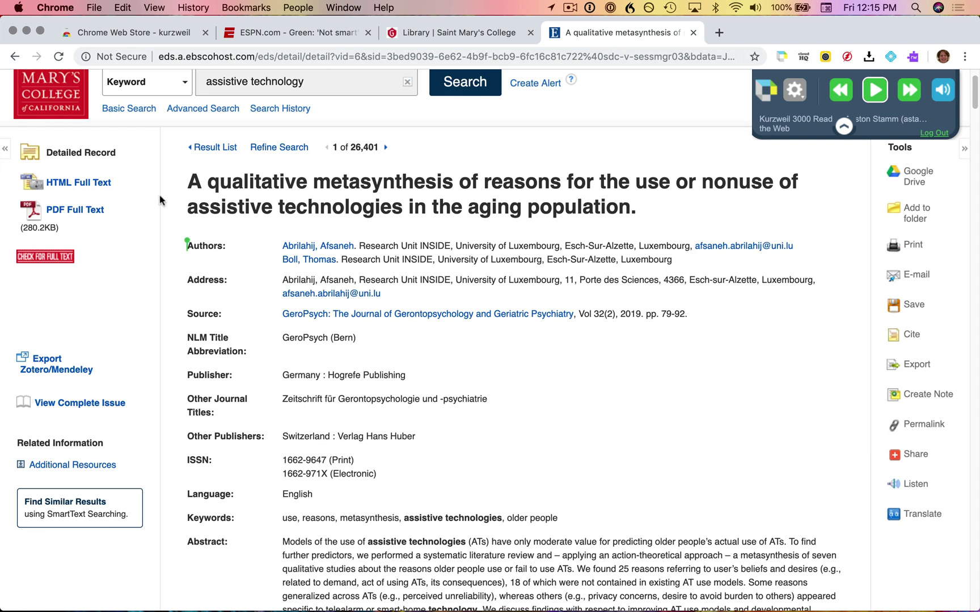
Read the HTML full text's opening sentence on assistive technologies aloud, then pause playback
left_click(103, 185)
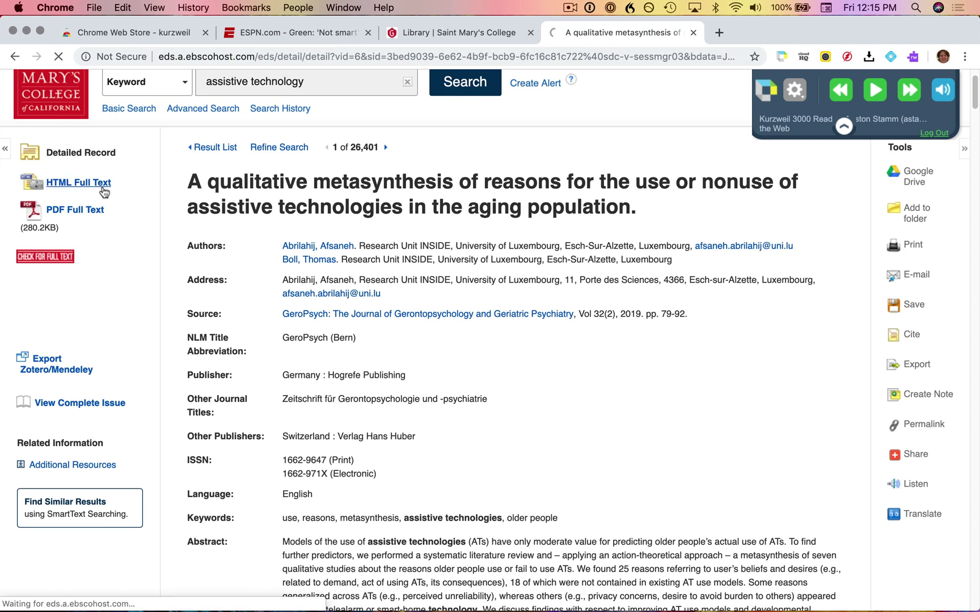
scroll(395, 332, "down", 7)
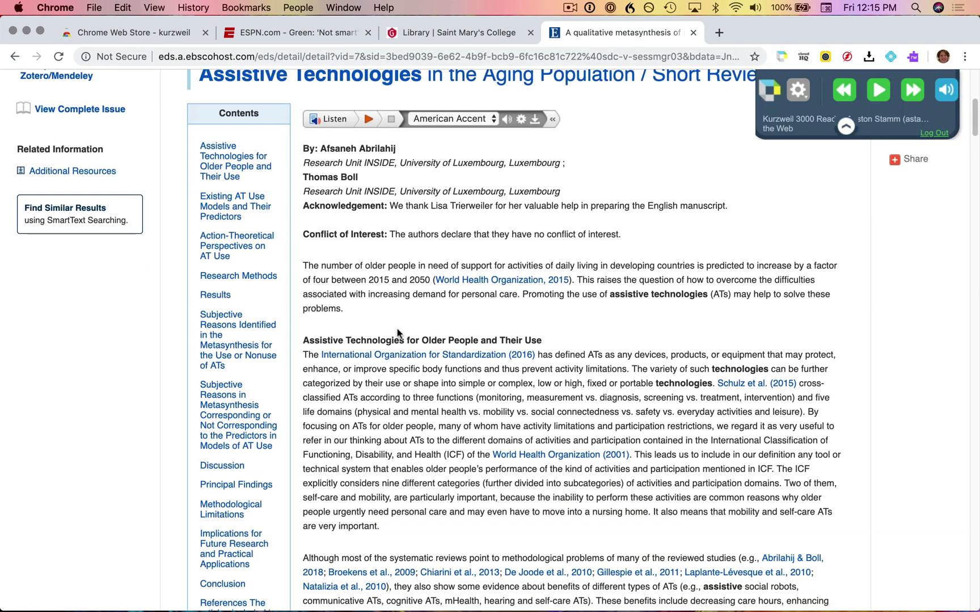
scroll(397, 328, "down", 3)
scroll(459, 271, "up", 3)
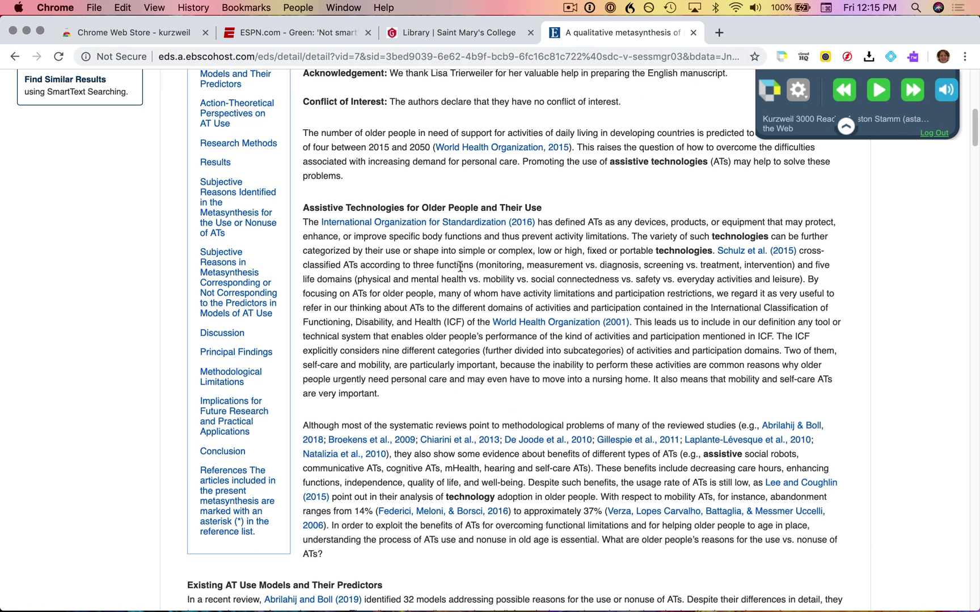
scroll(460, 269, "up", 1)
scroll(460, 270, "up", 5)
scroll(461, 267, "up", 2)
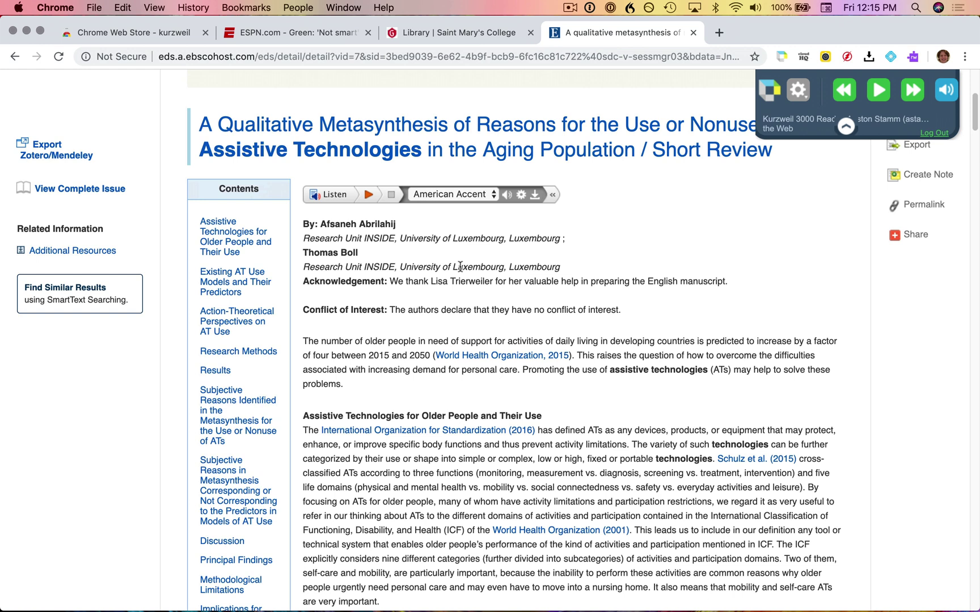
scroll(461, 267, "down", 3)
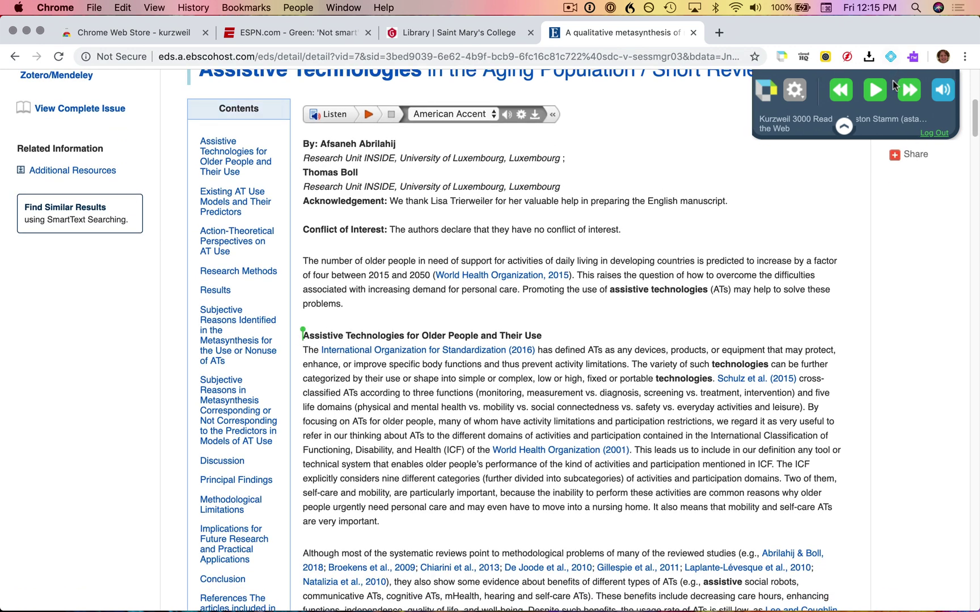
left_click(880, 94)
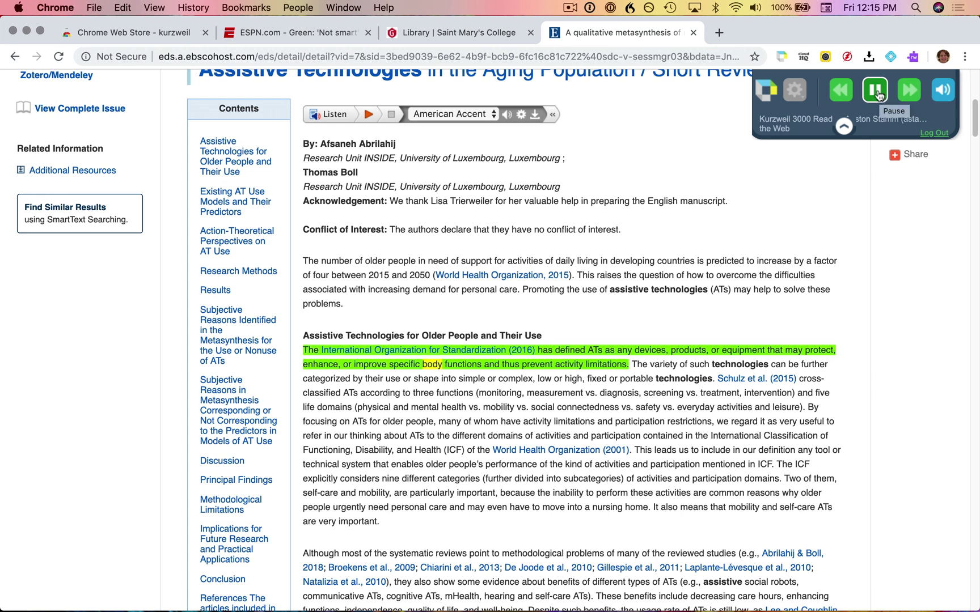
left_click(874, 90)
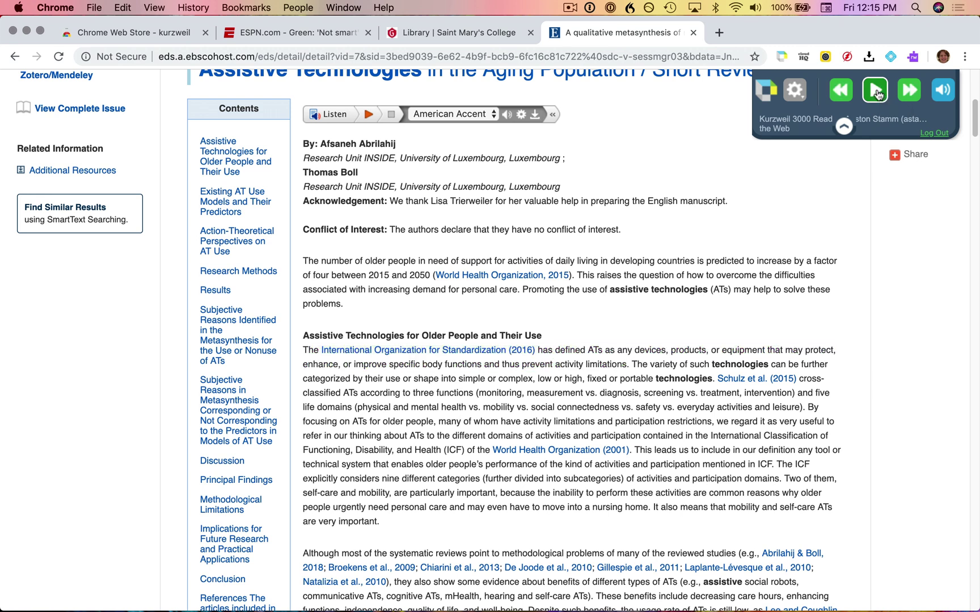
scroll(597, 299, "up", 2)
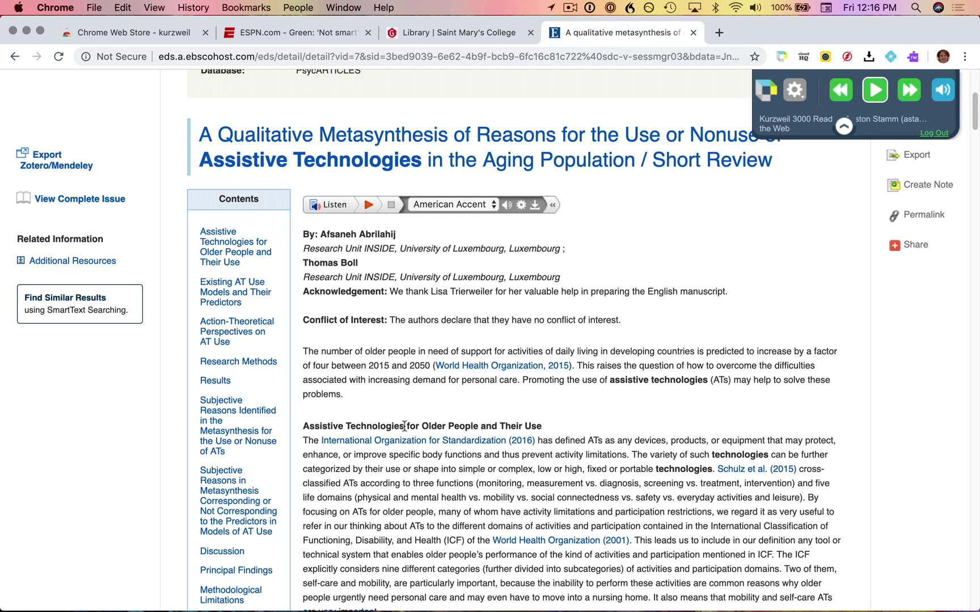
scroll(522, 405, "up", 3)
scroll(522, 406, "up", 4)
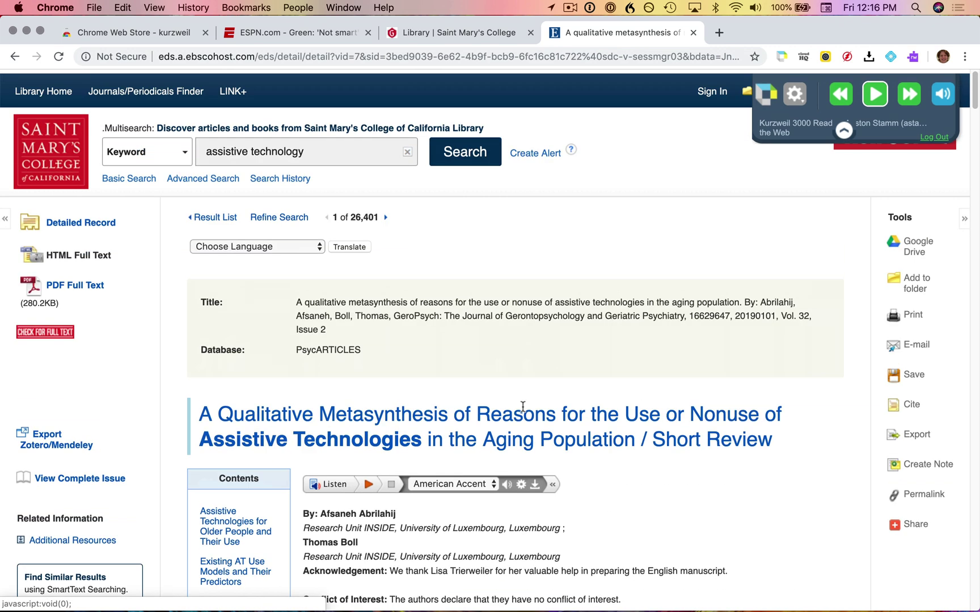
Open the aging-population article's PDF full text, try reading it aloud, then stop
left_click(91, 285)
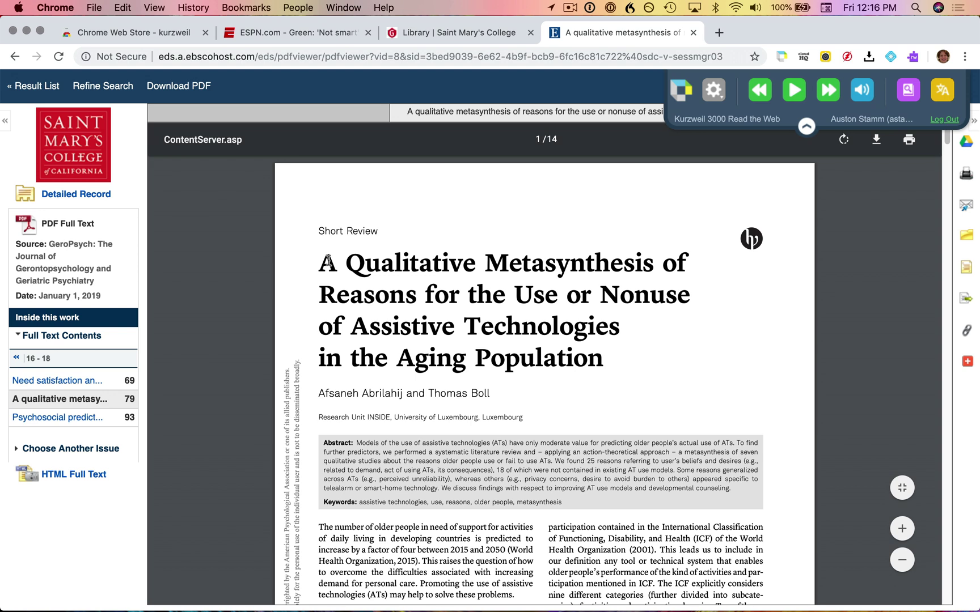
left_click(794, 89)
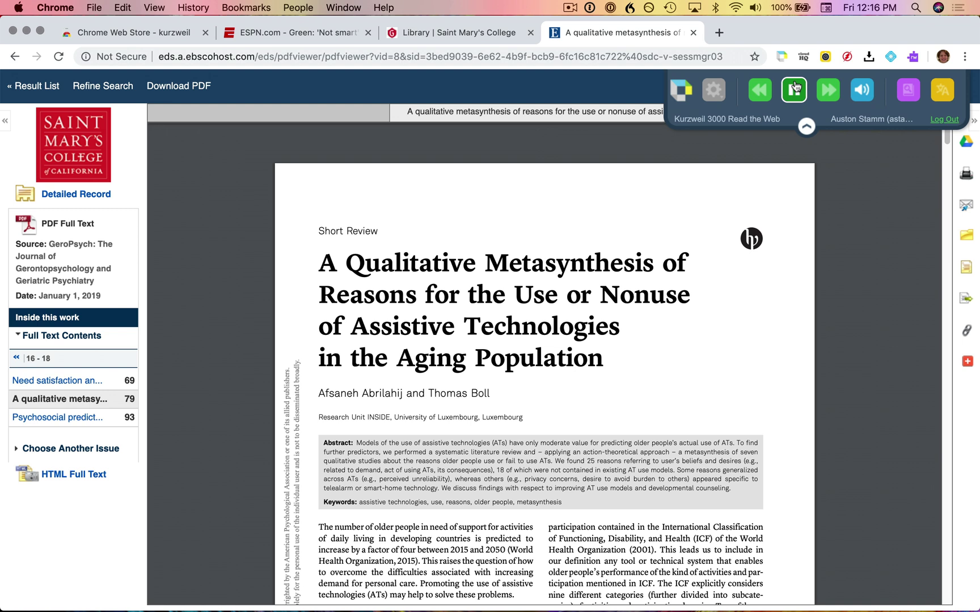
left_click(795, 85)
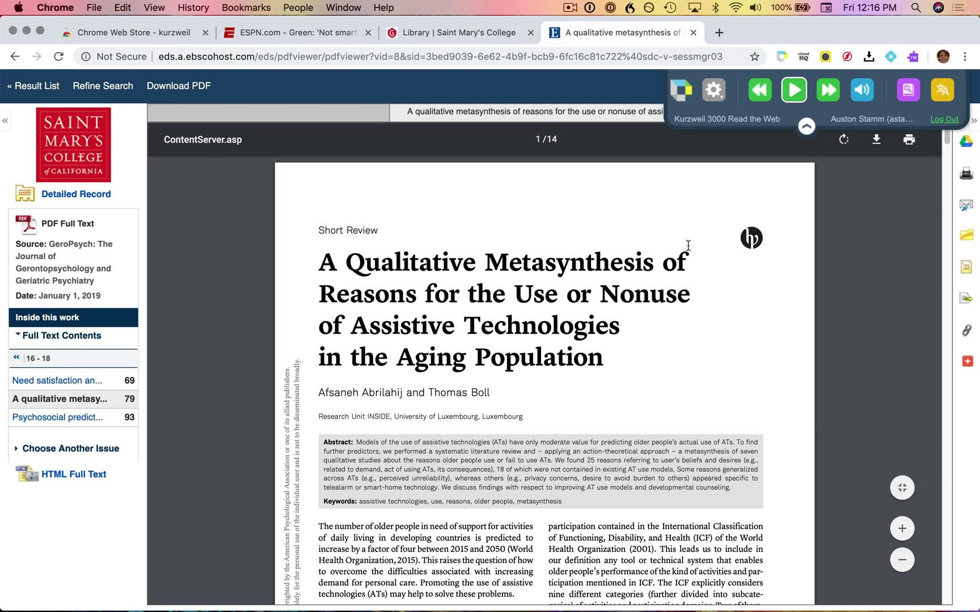
scroll(685, 230, "down", 2)
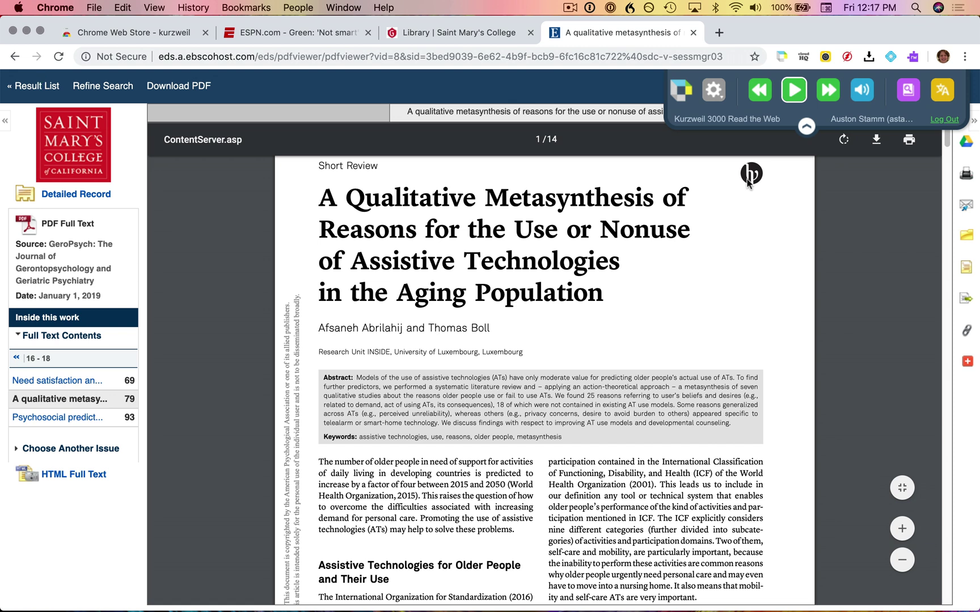
Go back from the PDF viewer to the aging-population article's detailed record
left_click(15, 56)
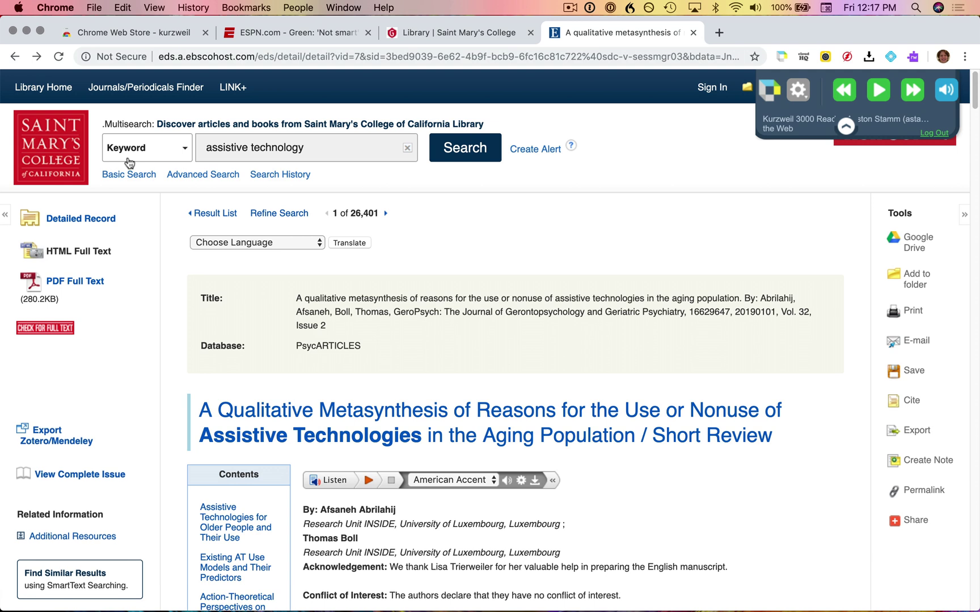